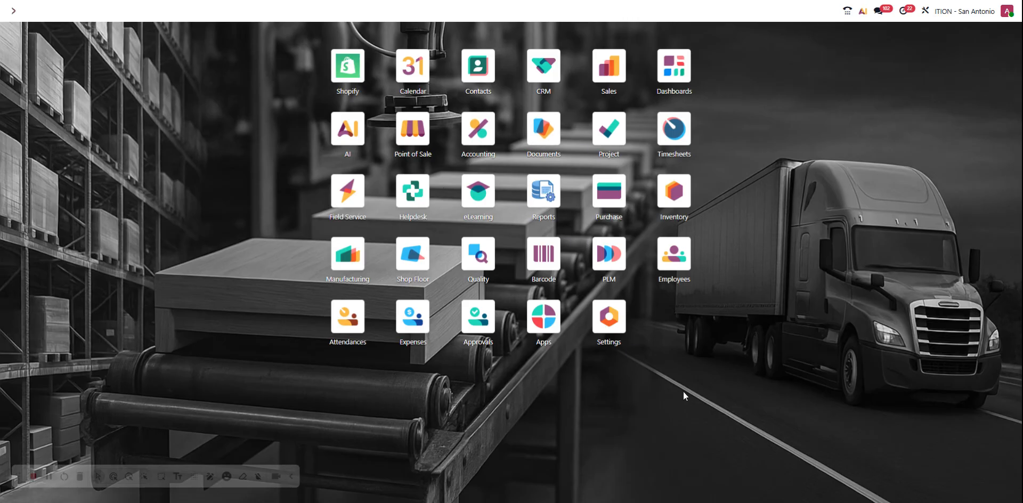
# Step: Open the Manufacturing app and display its product list
pyautogui.write('manuf')
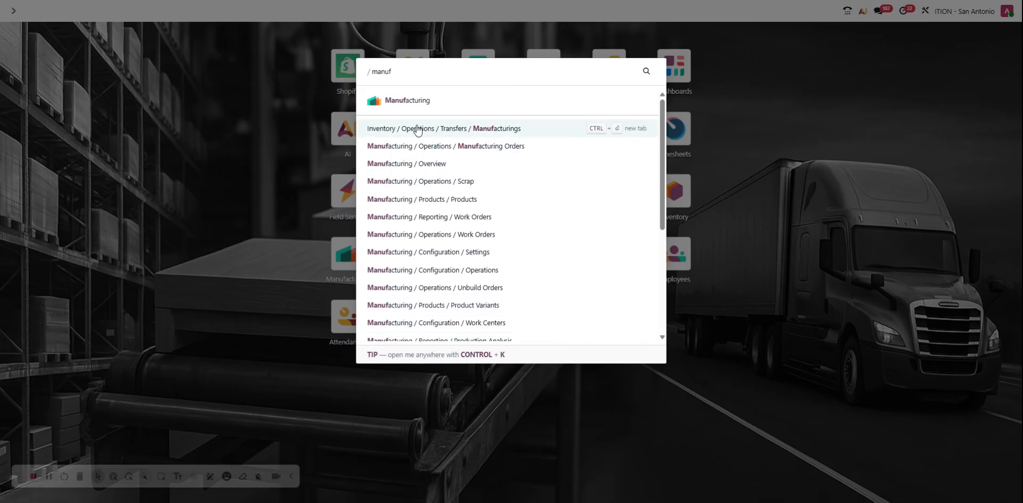
pyautogui.click(458, 105)
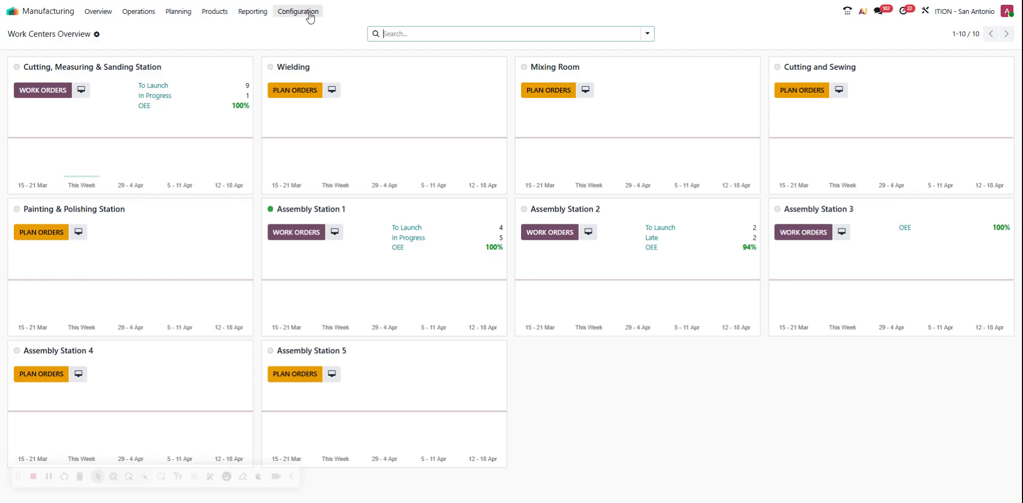
pyautogui.click(212, 17)
pyautogui.click(211, 14)
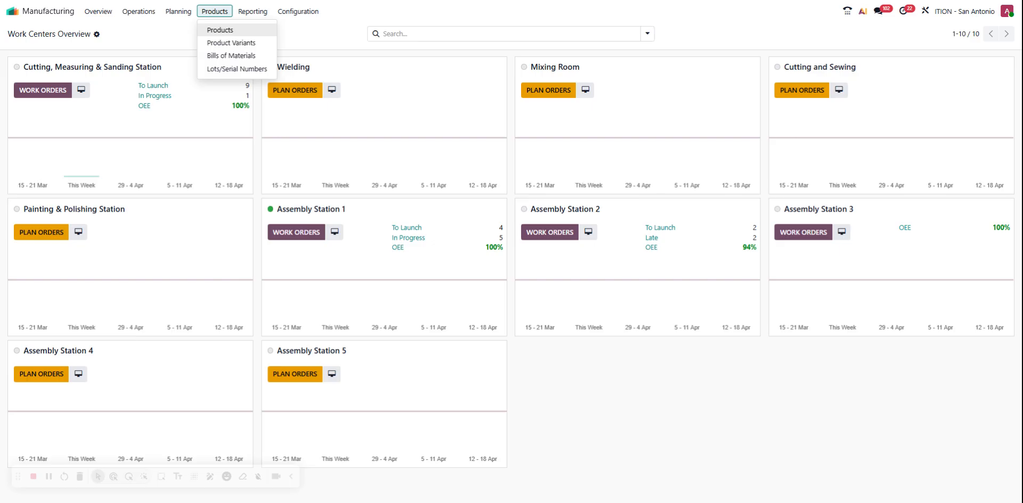
pyautogui.click(243, 31)
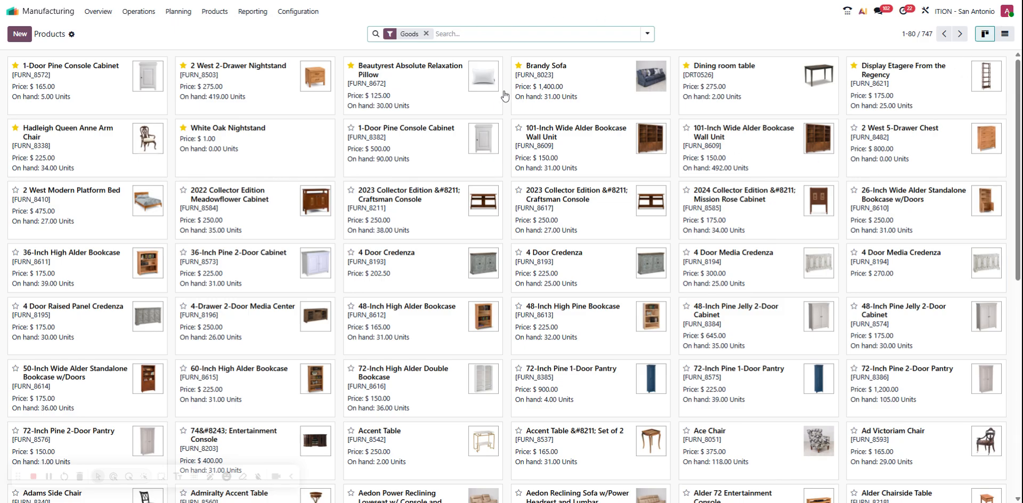
pyautogui.click(213, 13)
pyautogui.click(221, 55)
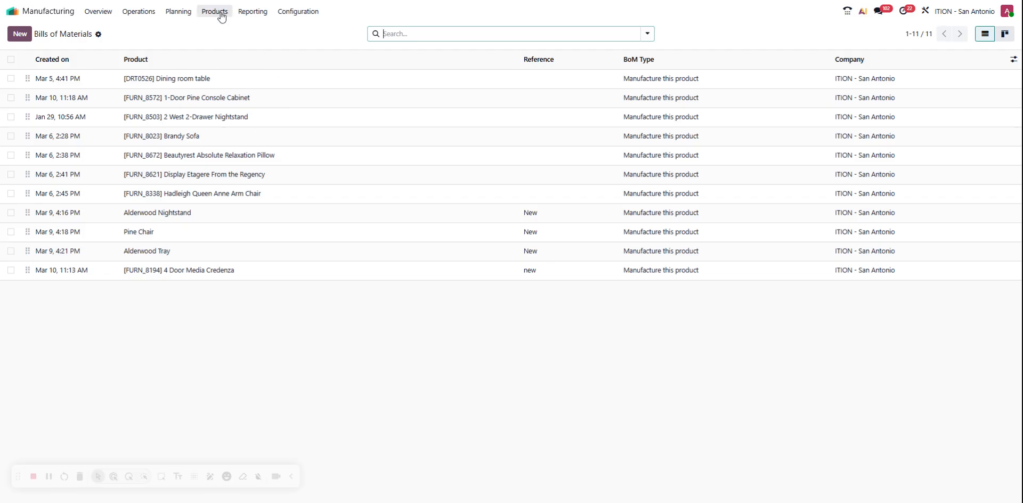
pyautogui.click(20, 34)
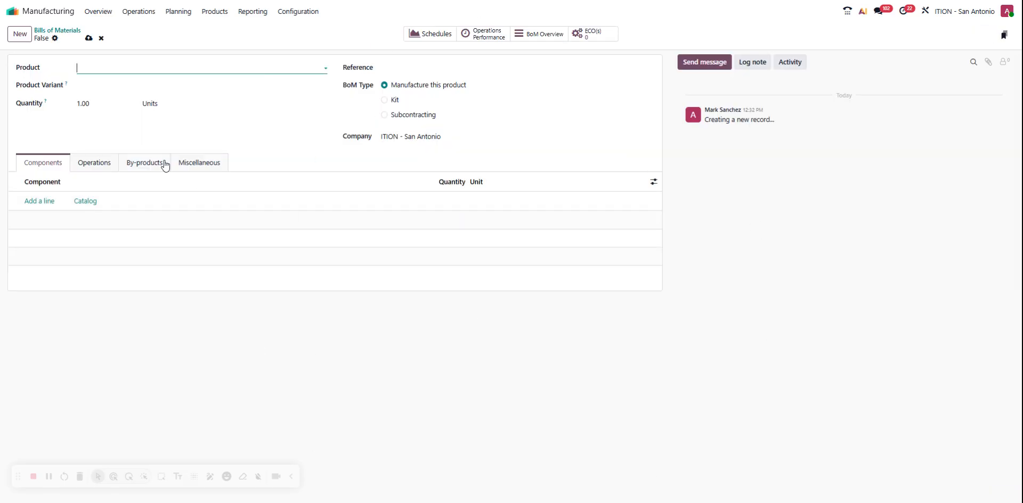
pyautogui.click(100, 39)
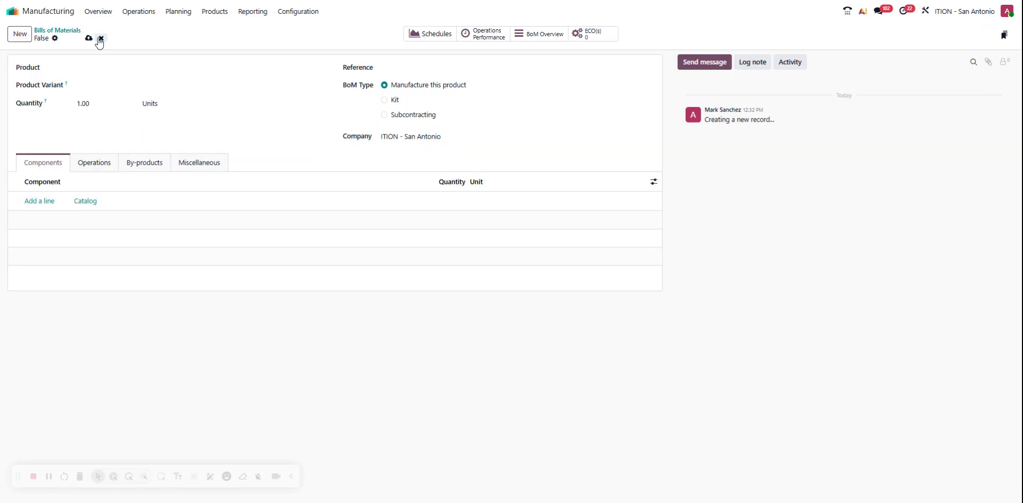
# Step: Open the White Oak Nightstand from the product list and show its bills of materials
pyautogui.click(216, 11)
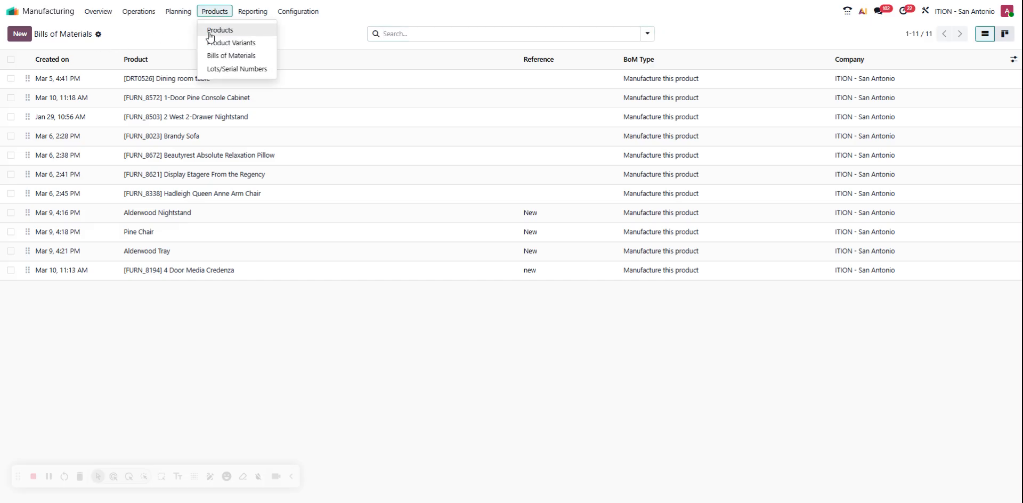
pyautogui.click(221, 32)
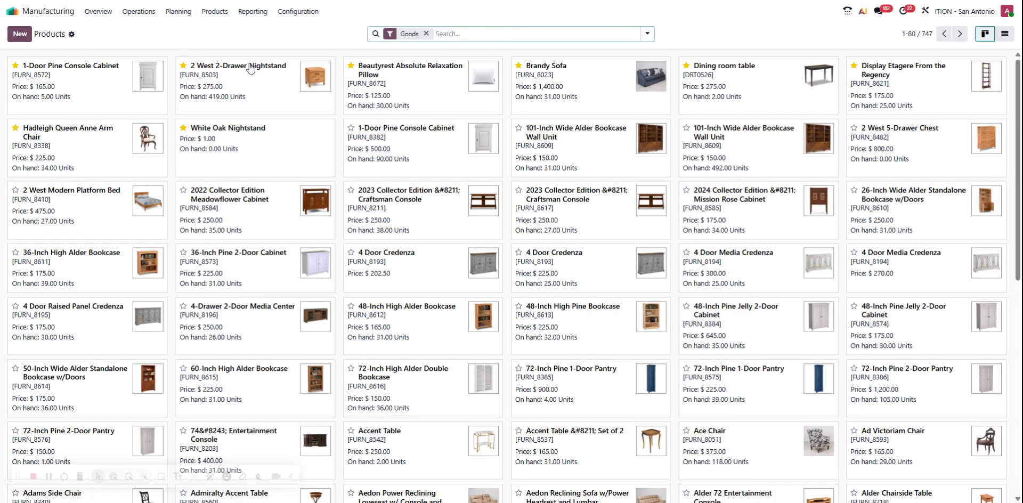
pyautogui.click(254, 152)
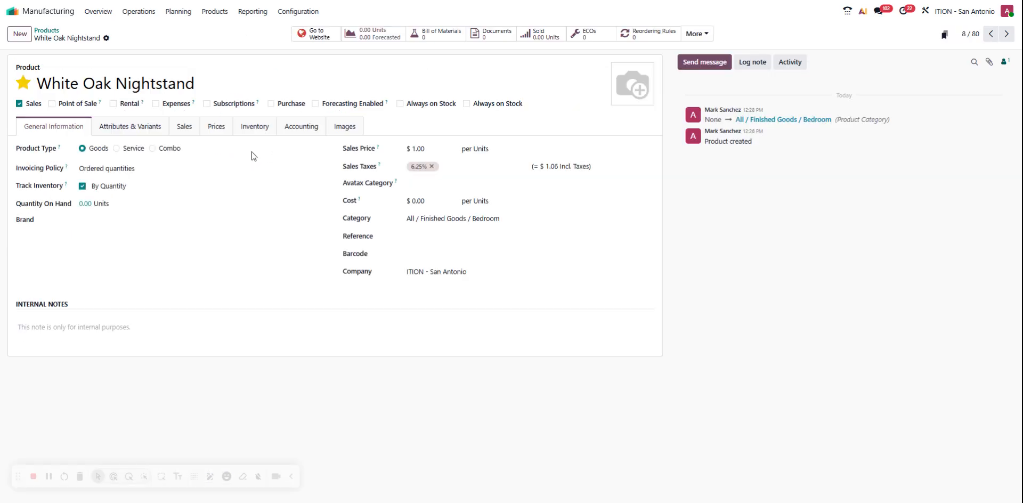
pyautogui.click(436, 39)
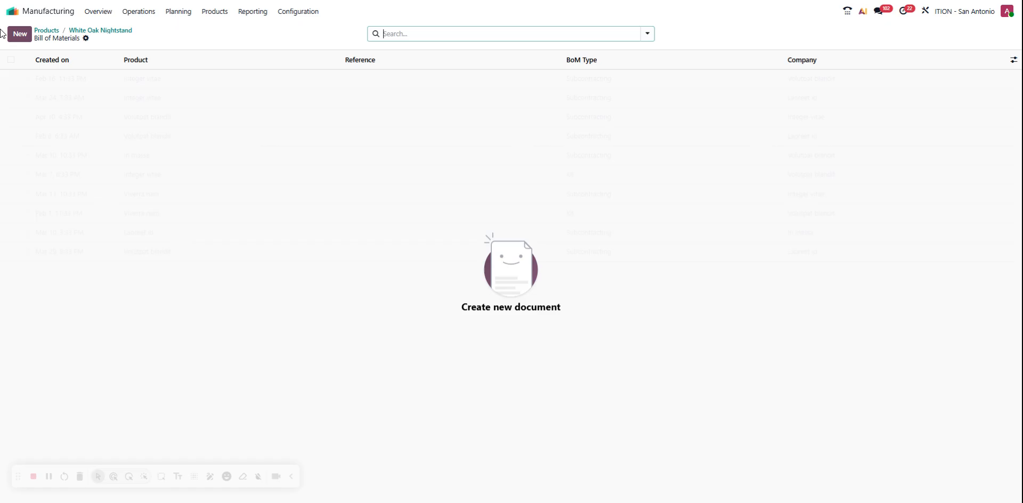
# Step: Create a bill of materials for the White Oak Nightstand variant with the reference WHOK-NGST
pyautogui.click(19, 36)
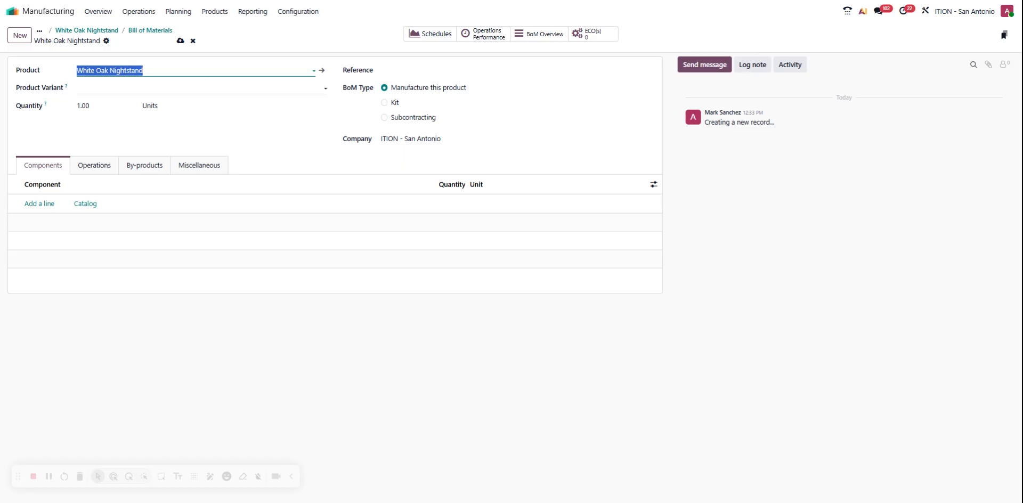
pyautogui.click(112, 89)
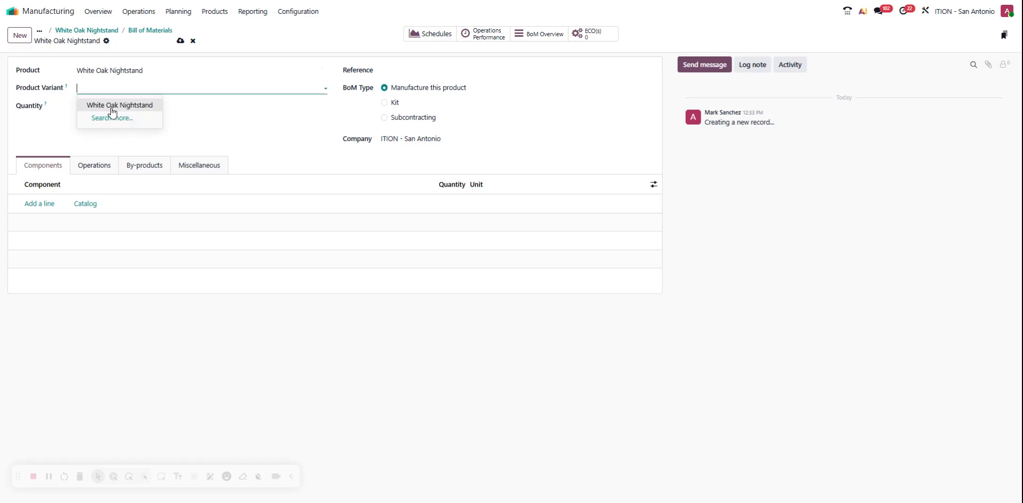
pyautogui.click(113, 106)
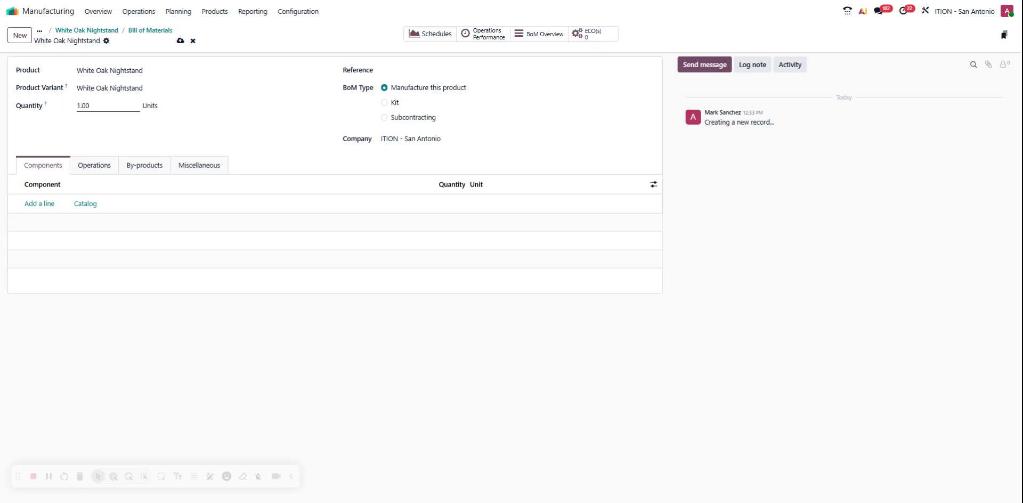
pyautogui.click(426, 70)
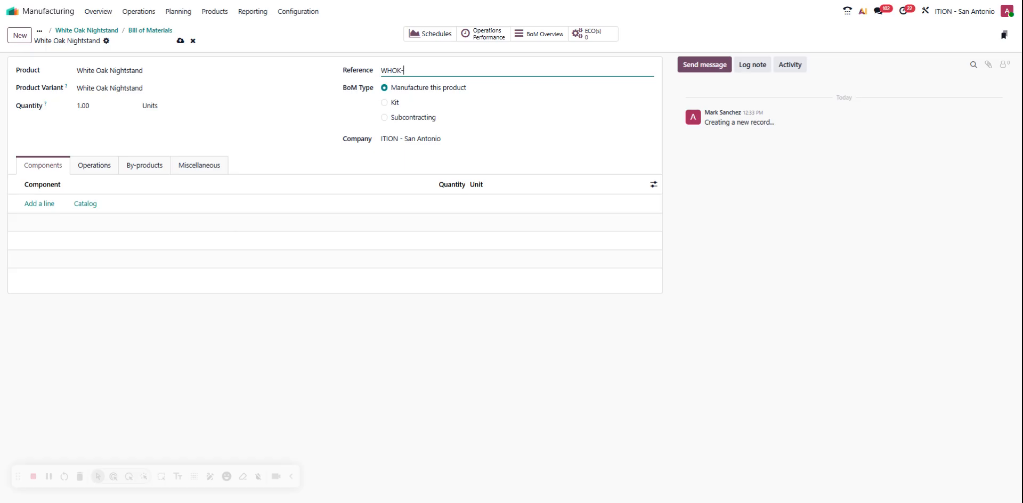
pyautogui.write('ST')
pyautogui.click(392, 60)
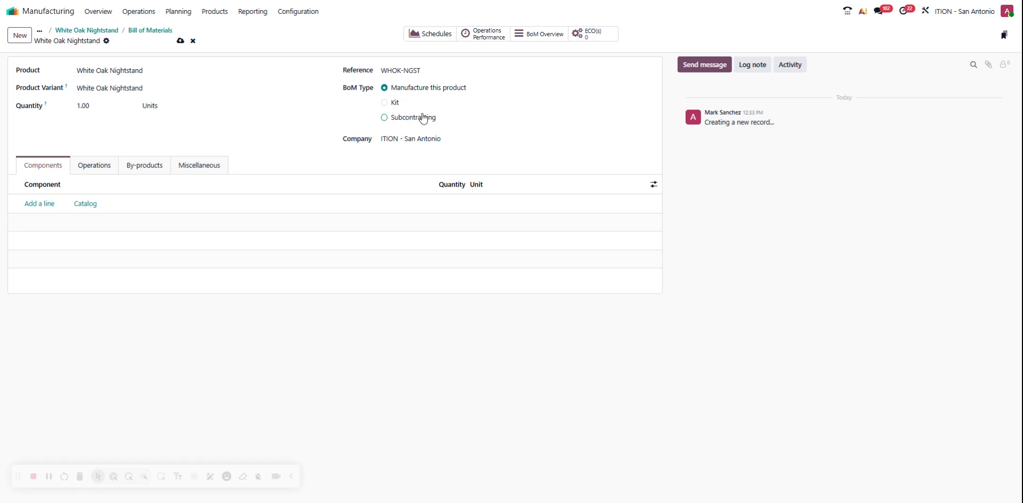
# Step: Try the Kit and Subcontracting BoM types, and return the type to Manufacture this product
pyautogui.click(390, 108)
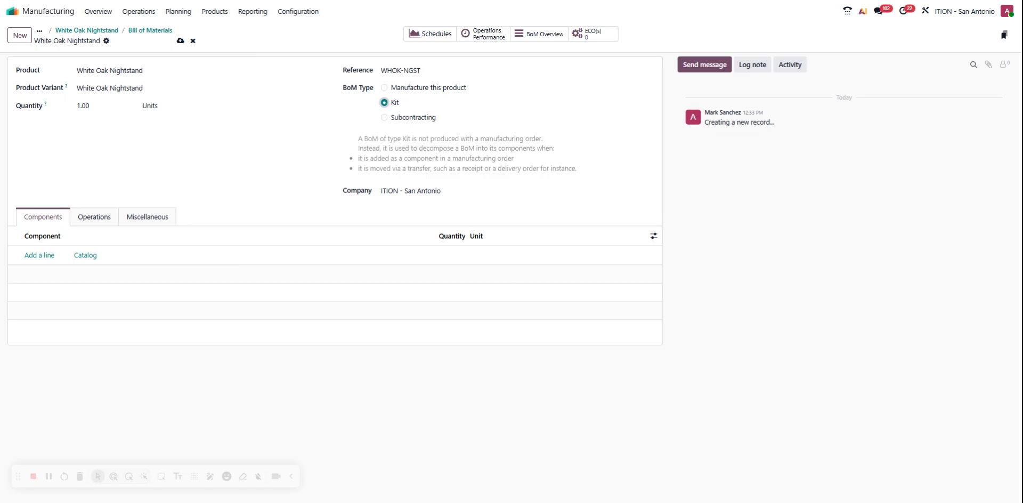
pyautogui.click(396, 119)
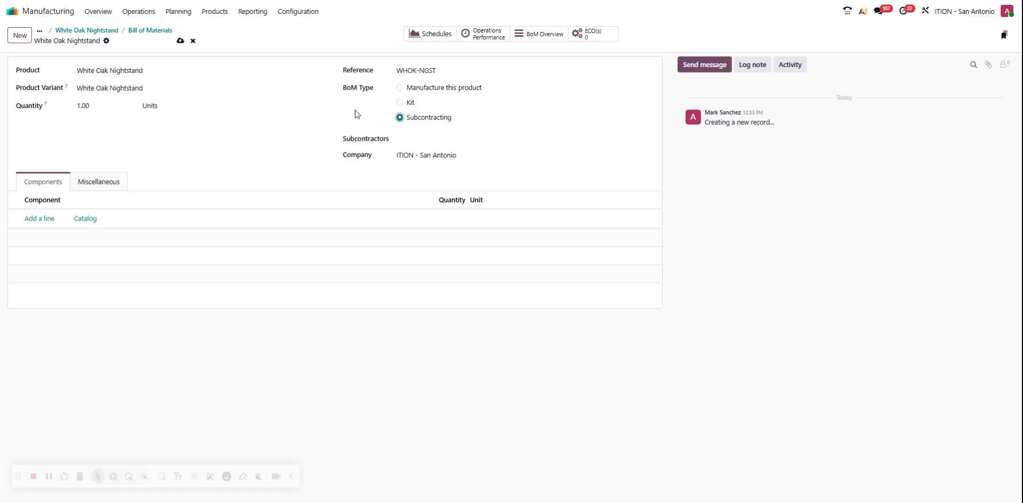
pyautogui.click(400, 88)
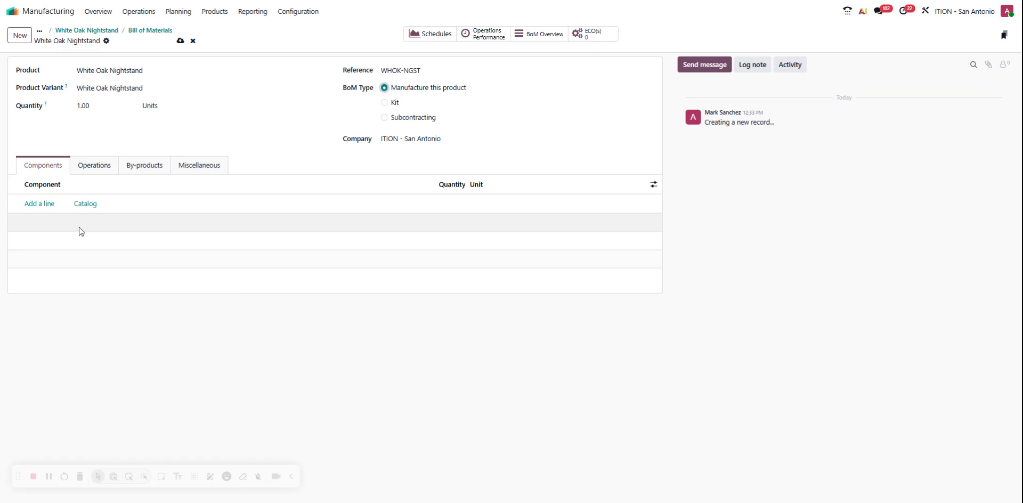
# Step: Add White Oak Planks as a component with a quantity of 5 units
pyautogui.click(45, 204)
pyautogui.click(45, 203)
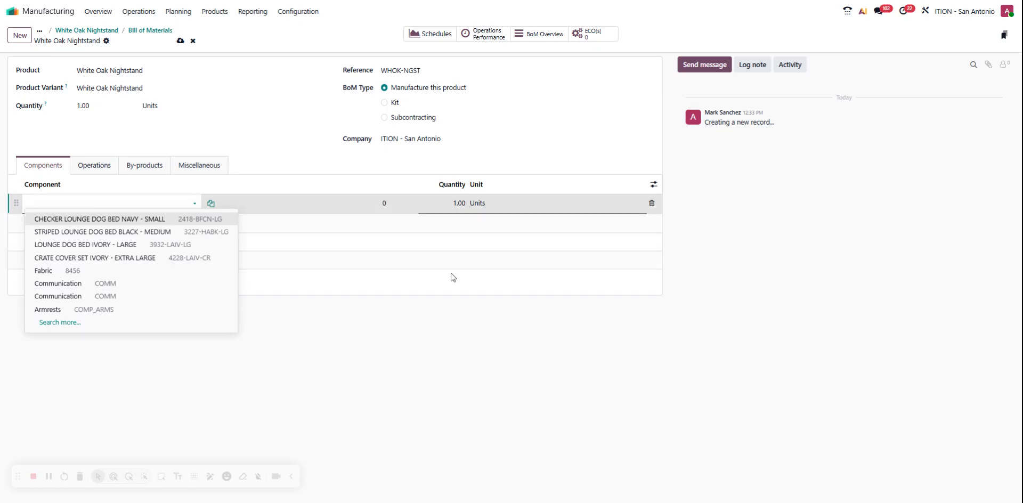
pyautogui.write('white oak')
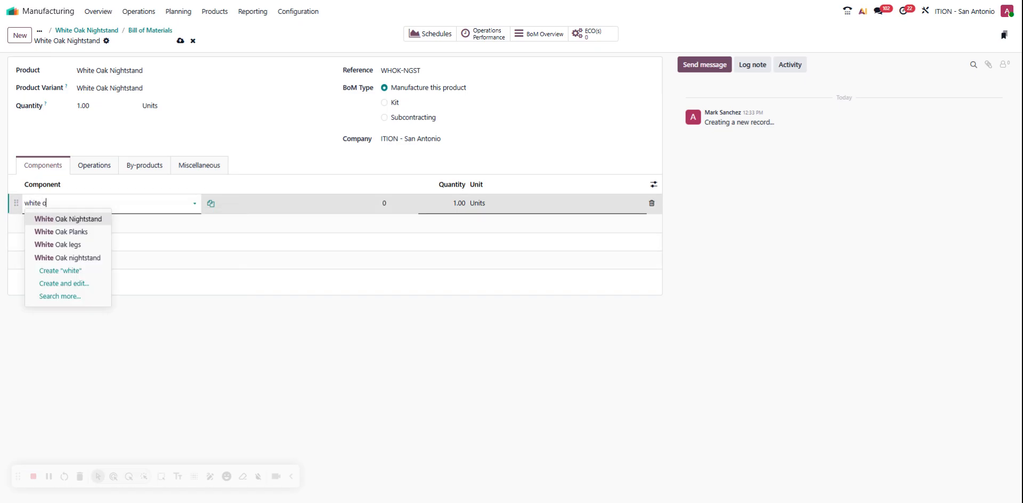
pyautogui.click(88, 233)
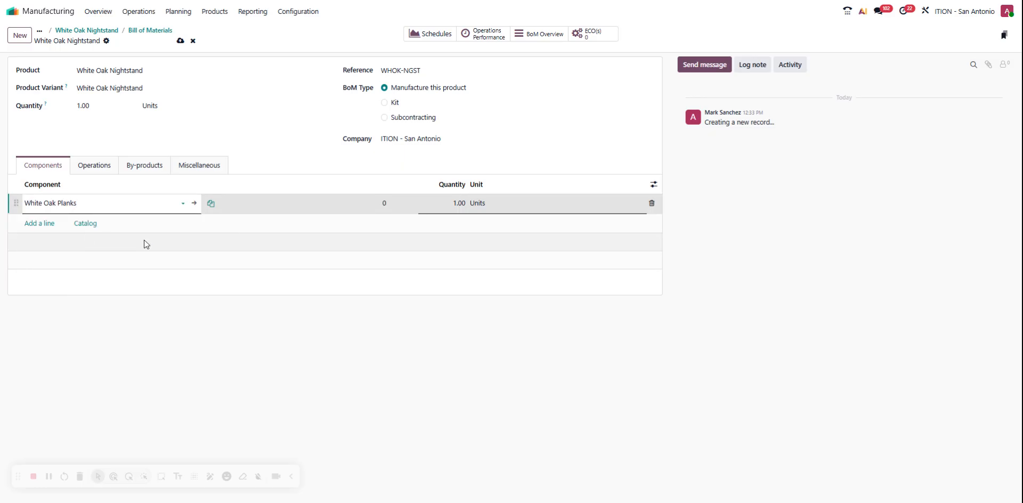
pyautogui.press('Tab')
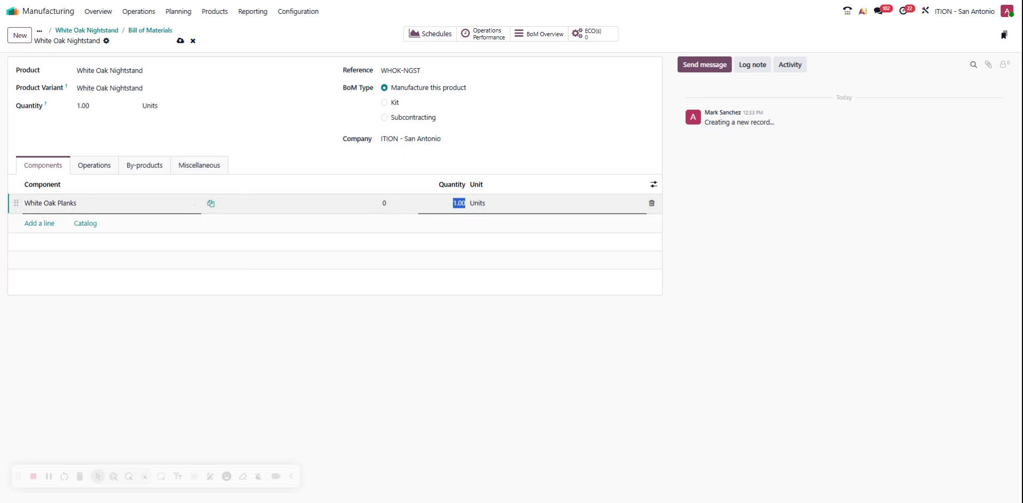
pyautogui.click(459, 203)
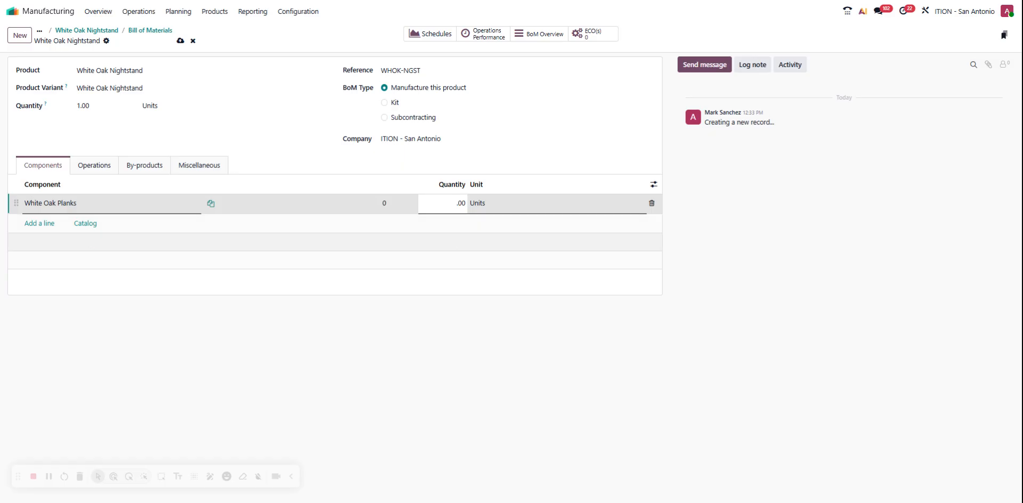
pyautogui.click(127, 382)
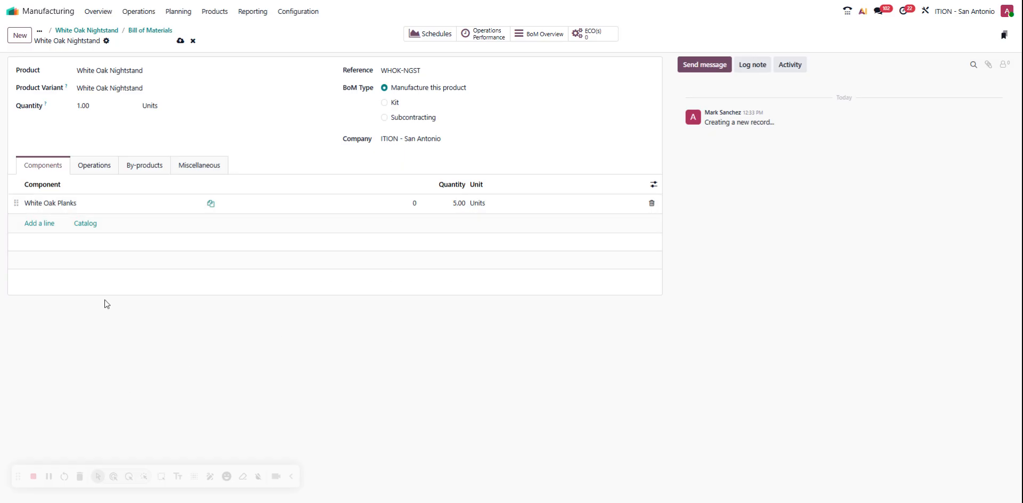
# Step: Add White Oak legs as a second component with a quantity of 4 units
pyautogui.click(42, 223)
pyautogui.write('White')
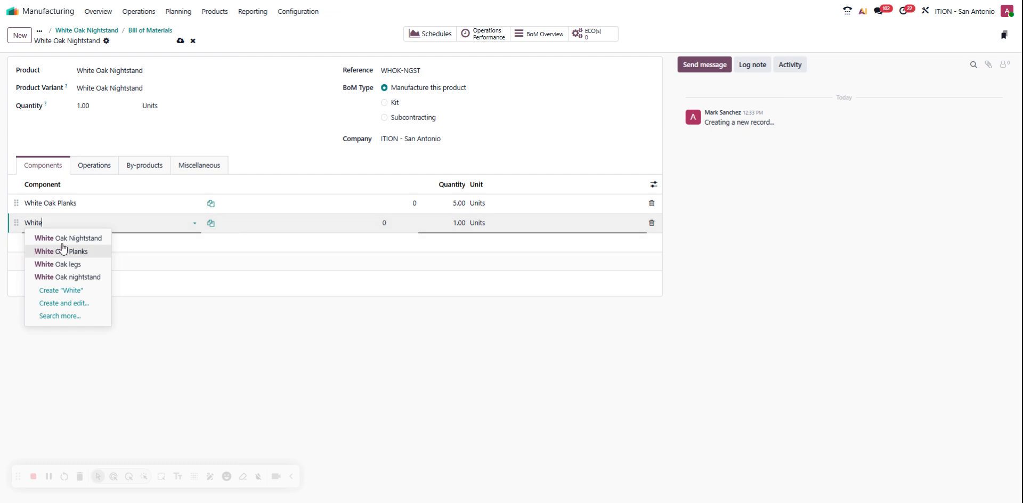
pyautogui.click(89, 264)
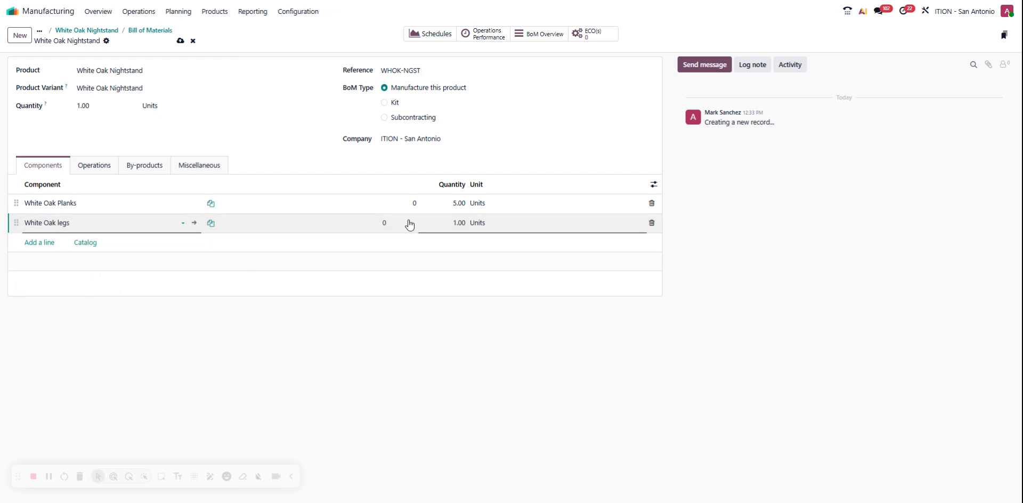
pyautogui.click(459, 224)
pyautogui.click(456, 222)
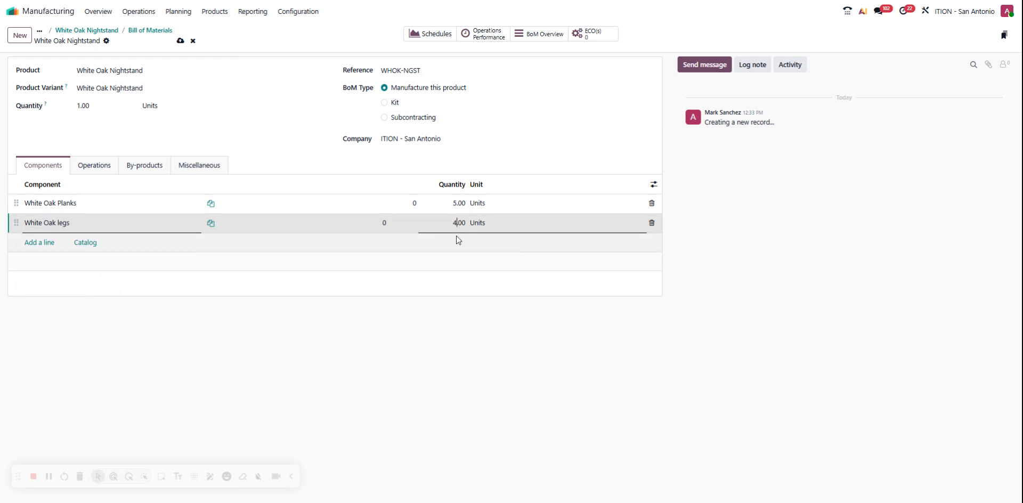
pyautogui.click(357, 368)
# Step: Add Nails as a third component with a quantity of 8 units
pyautogui.click(35, 244)
pyautogui.write('nails')
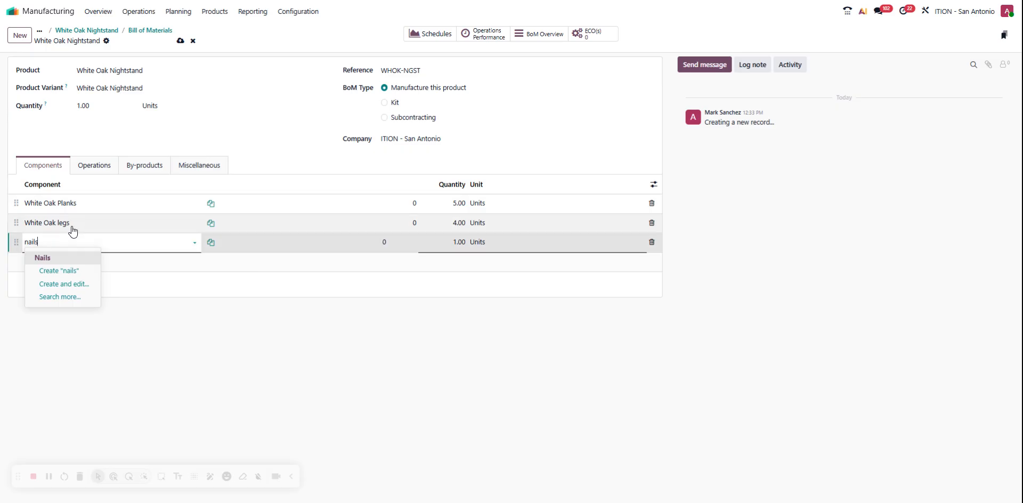
pyautogui.click(64, 258)
pyautogui.click(457, 243)
pyautogui.click(457, 243)
pyautogui.press('BackSpace')
pyautogui.write('8')
pyautogui.click(457, 350)
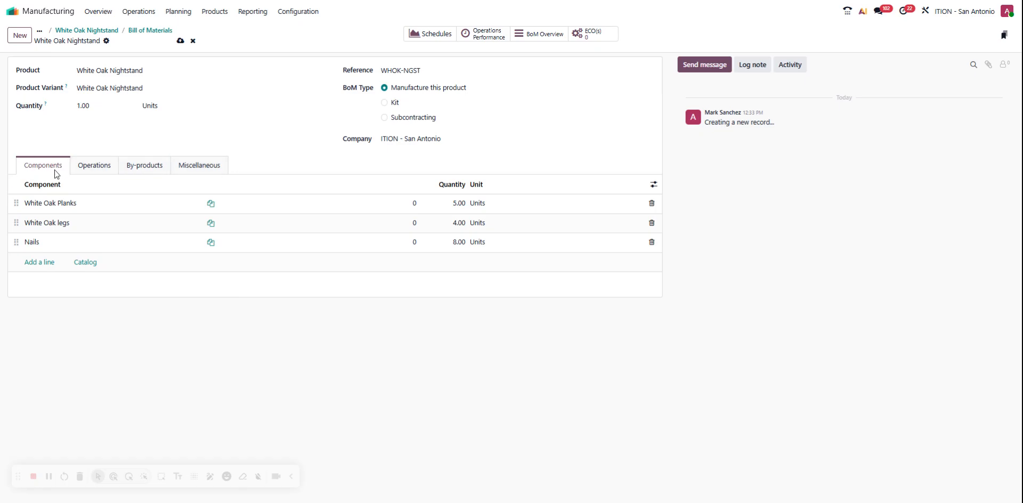
# Step: Save the bill of materials by starting a new operation on it, and discard the blank operation
pyautogui.click(110, 171)
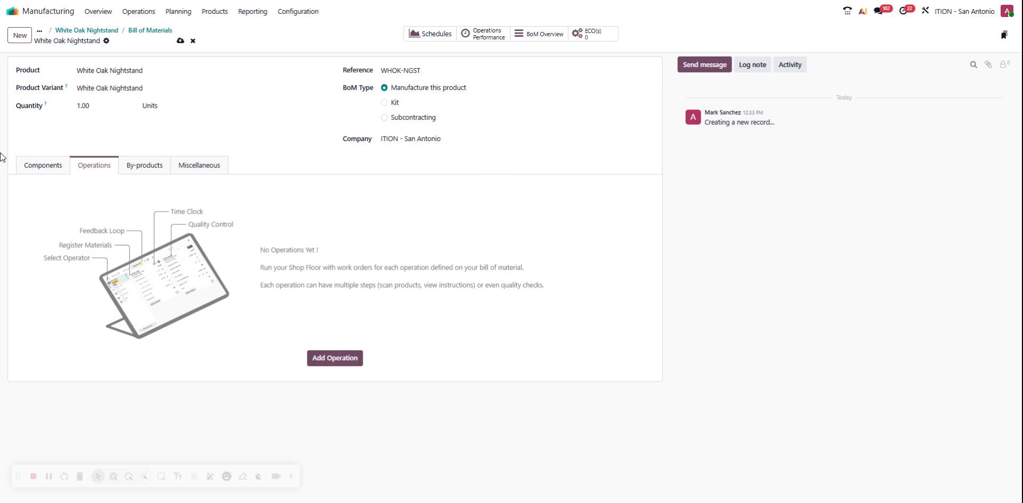
pyautogui.click(41, 167)
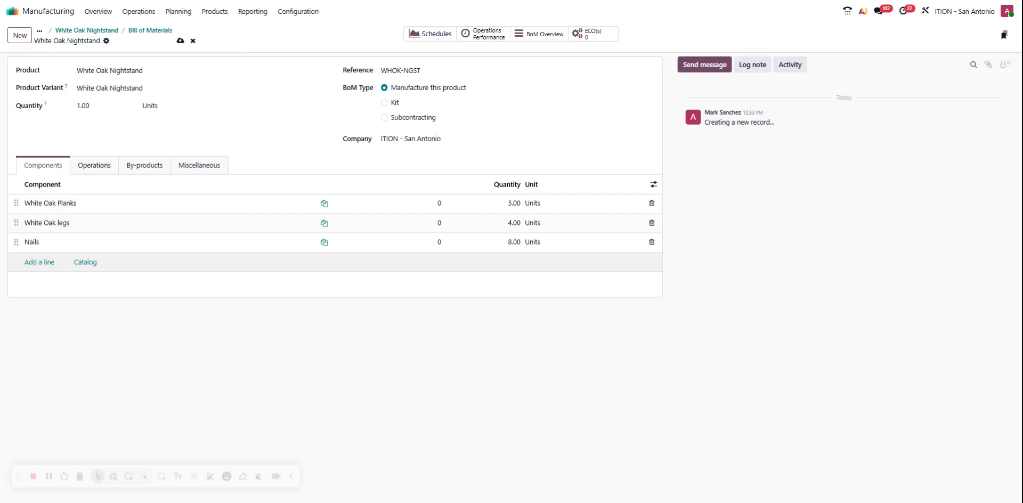
pyautogui.click(106, 169)
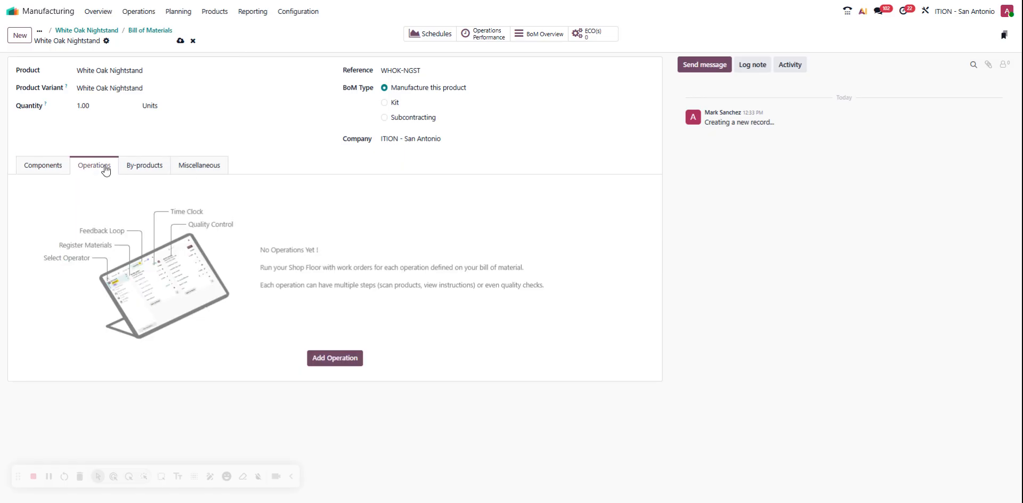
pyautogui.click(342, 359)
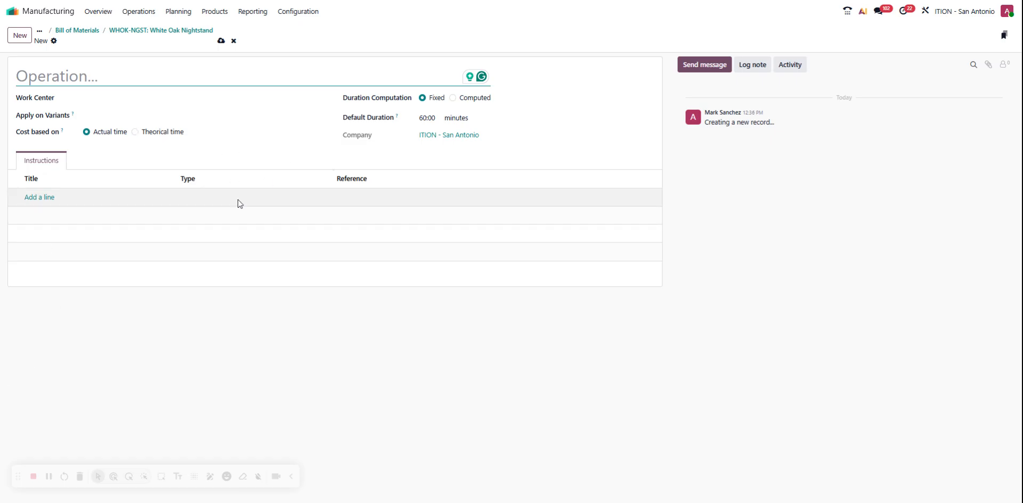
pyautogui.click(235, 42)
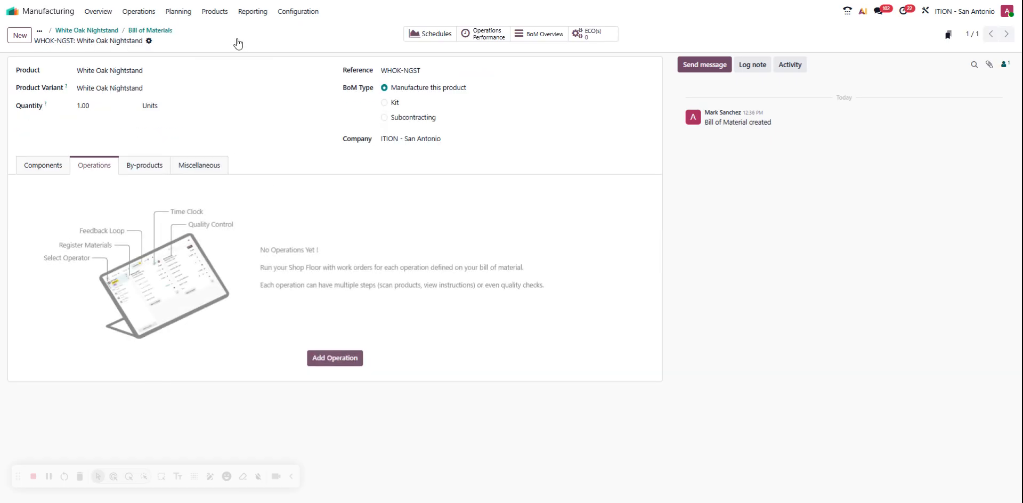
# Step: Set the operation type in the bill of materials' miscellaneous settings to ITION - San Antonio: Manufacturing
pyautogui.click(152, 169)
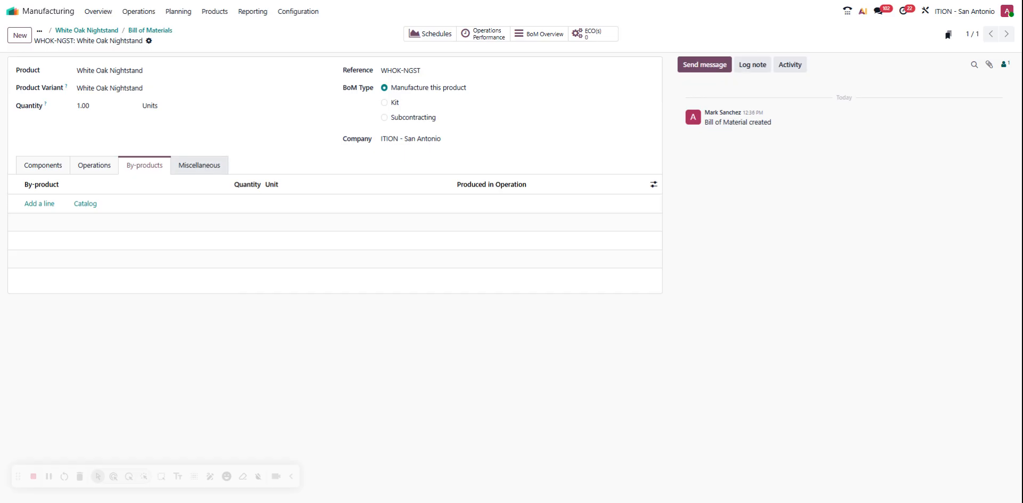
pyautogui.click(198, 169)
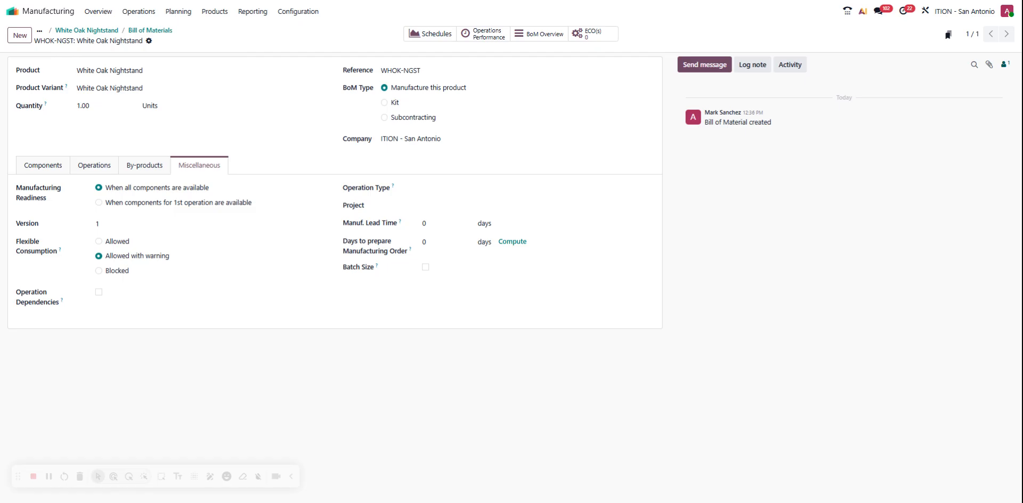
pyautogui.click(509, 187)
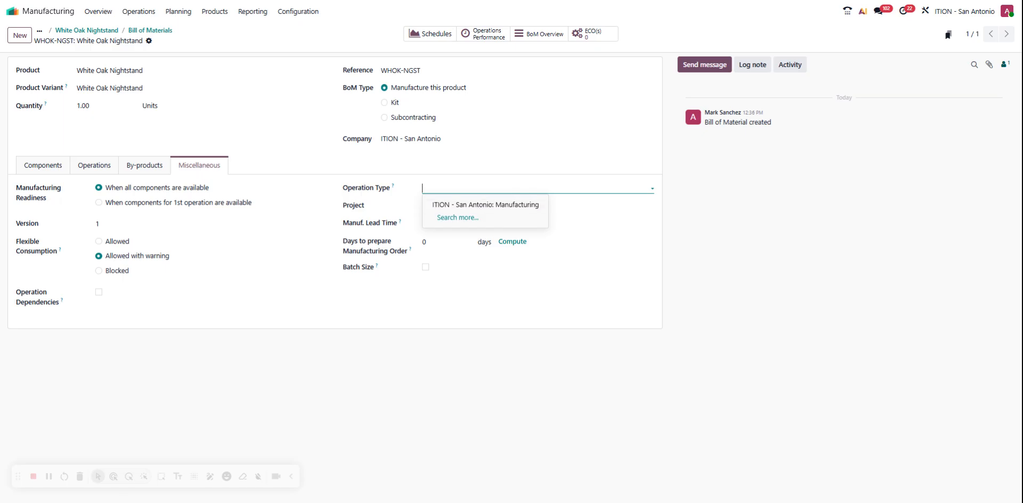
pyautogui.click(503, 207)
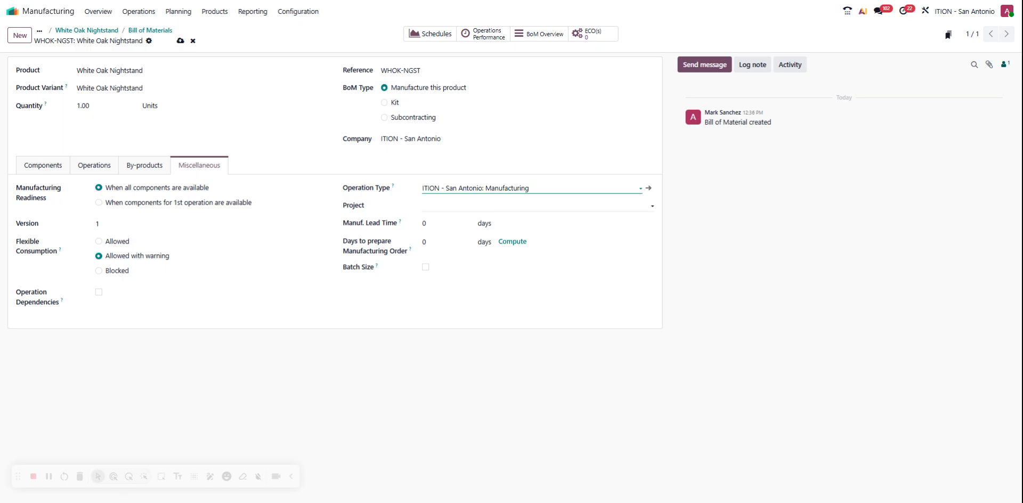
pyautogui.click(502, 207)
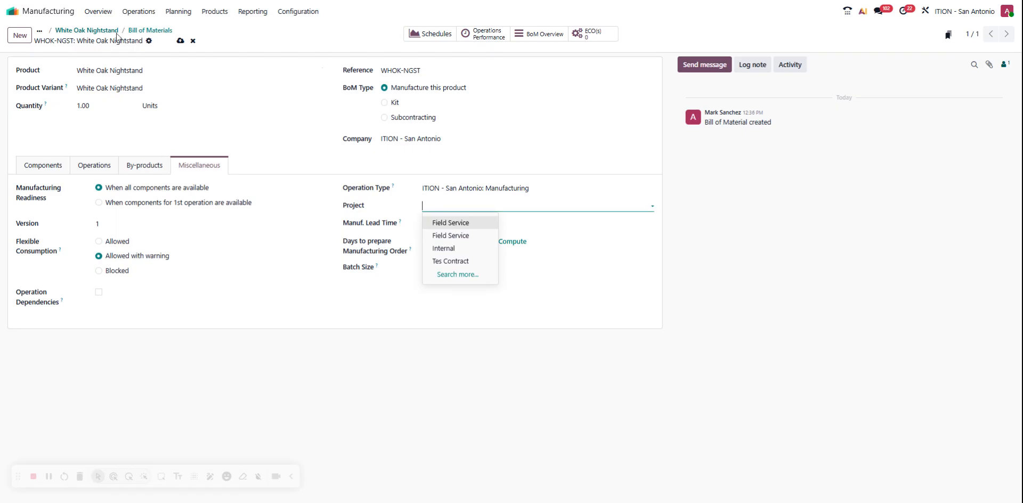
pyautogui.click(729, 298)
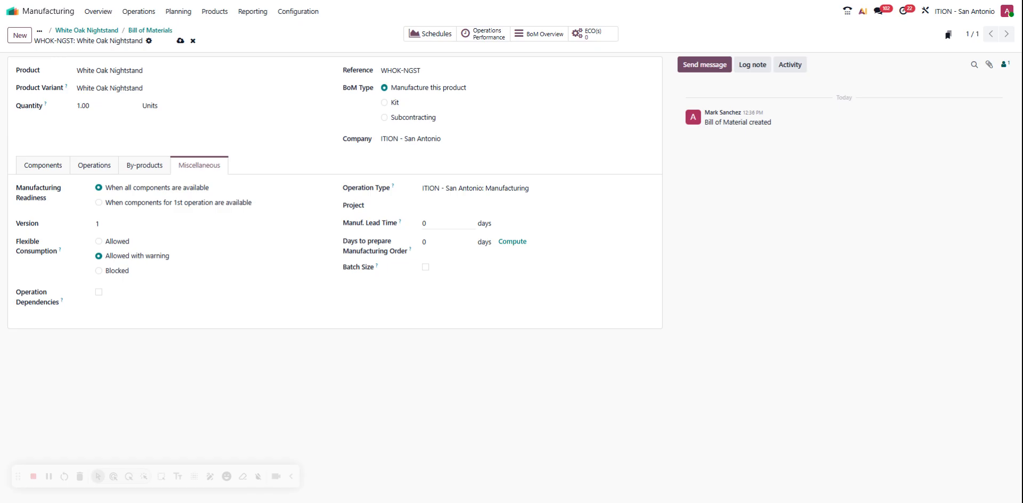
# Step: Check the by-products, operations and components of the bill of materials, and save it
pyautogui.click(447, 223)
pyautogui.press('Tab')
pyautogui.click(154, 173)
pyautogui.click(86, 167)
pyautogui.click(42, 166)
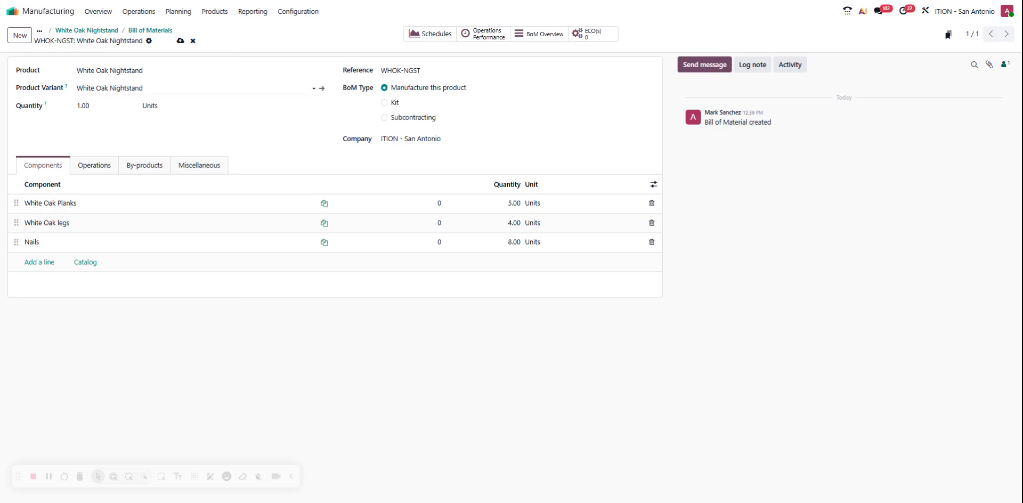
pyautogui.click(181, 41)
# Step: Reopen the bill of materials from the White Oak Nightstand product, review its operations, by-products and miscellaneous settings, and return to the list
pyautogui.click(107, 30)
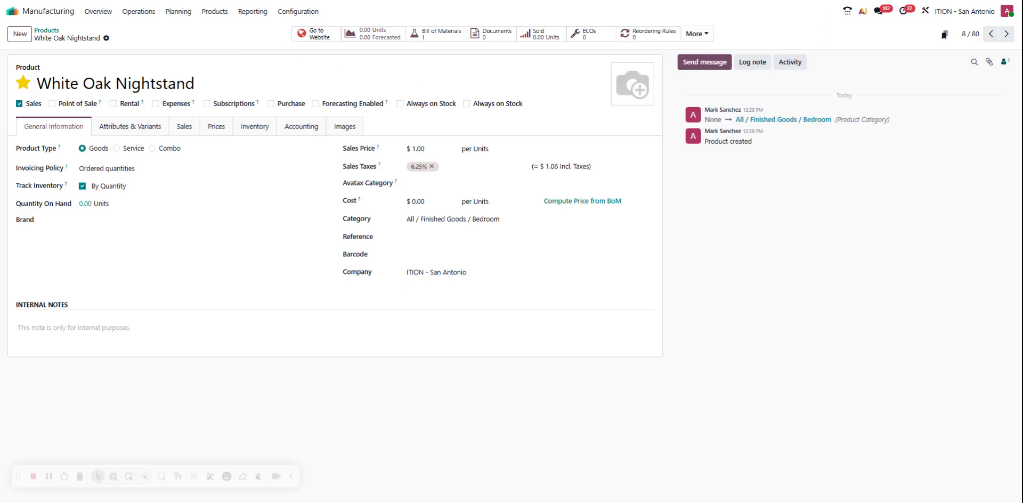
pyautogui.click(430, 42)
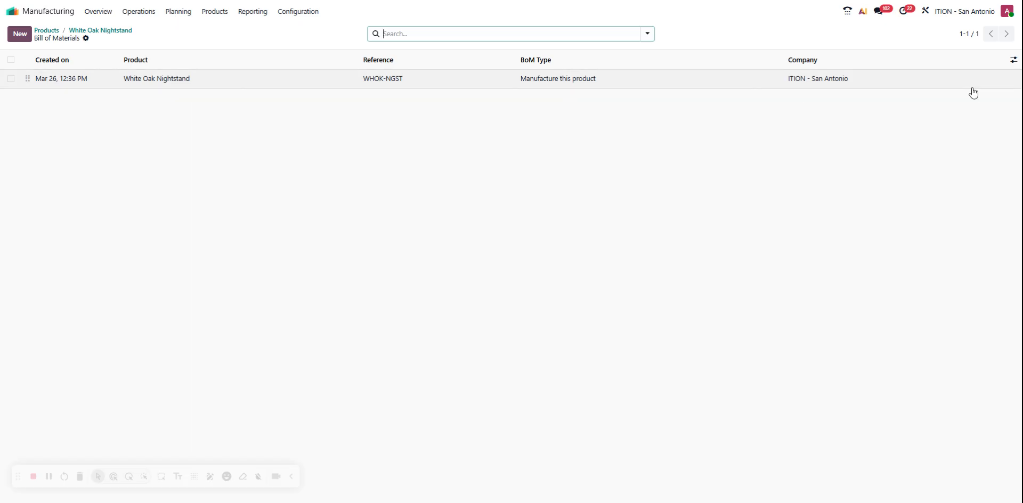
pyautogui.click(226, 85)
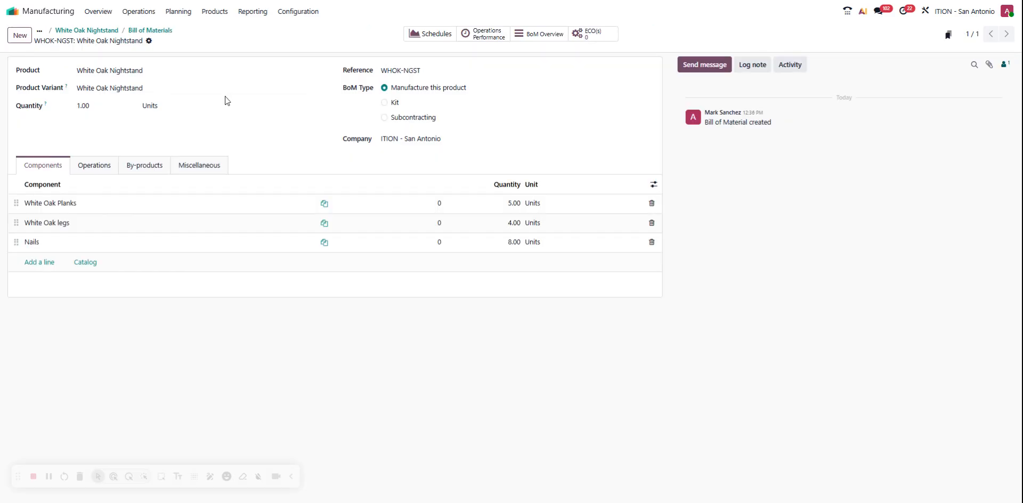
pyautogui.click(93, 168)
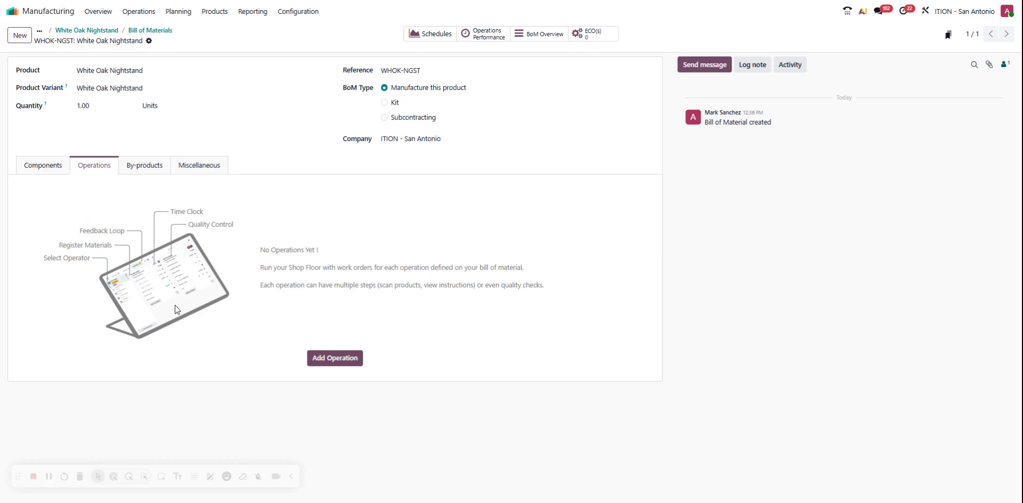
pyautogui.click(145, 166)
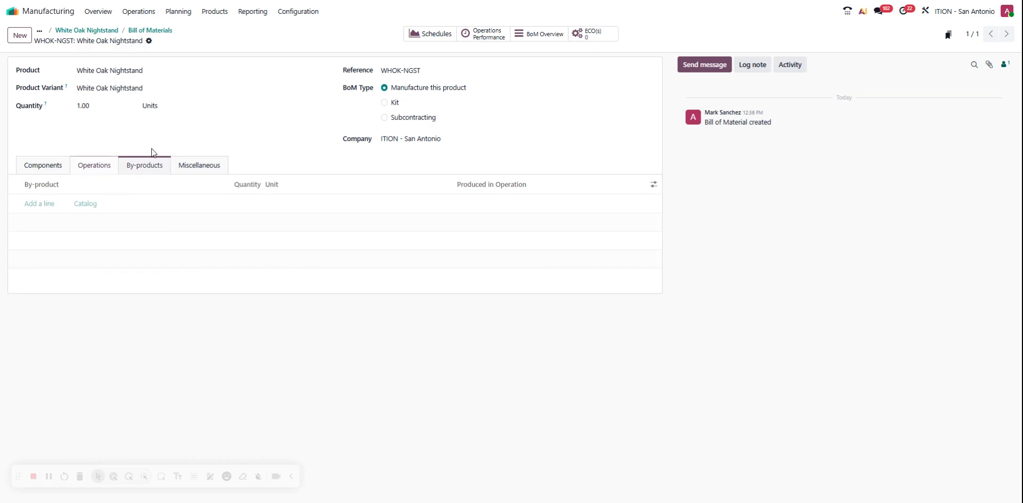
pyautogui.click(208, 169)
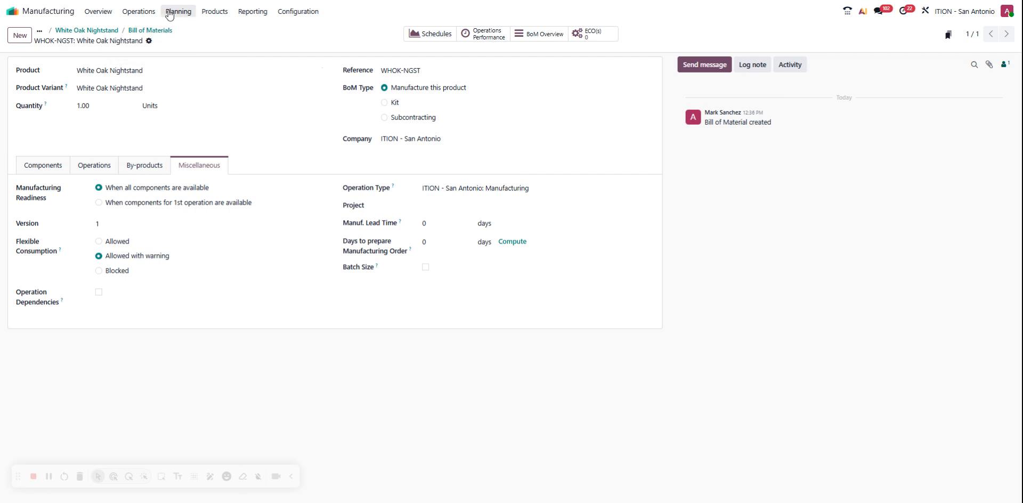
pyautogui.click(160, 31)
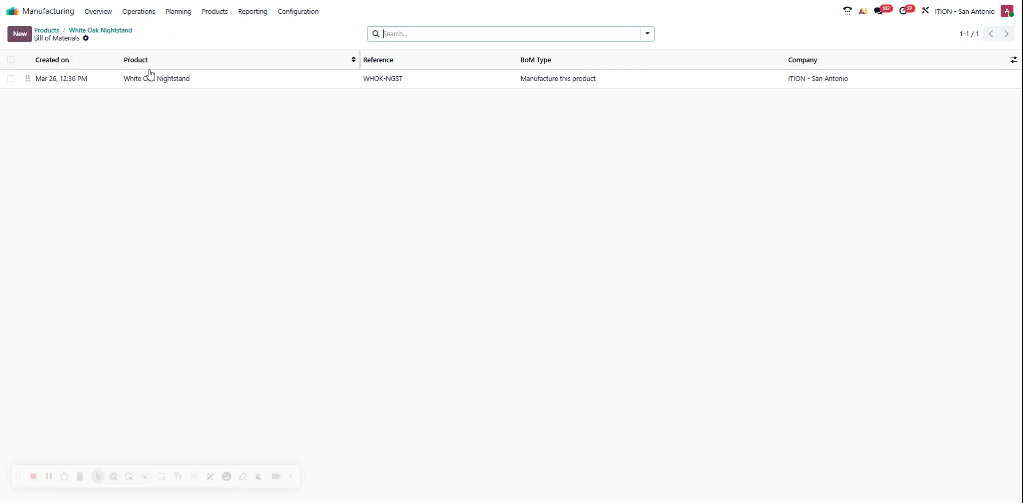